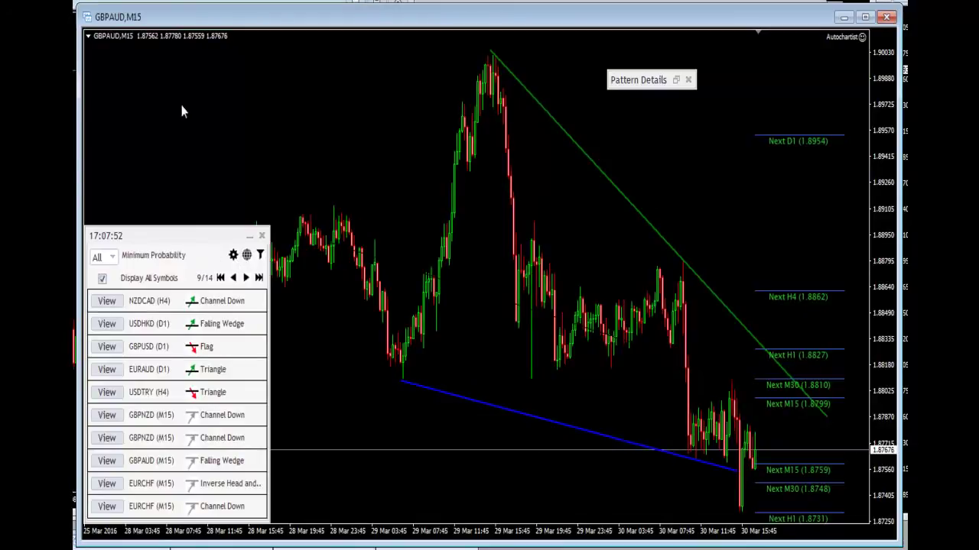
# Outline the GBPAUD (M15) Falling Wedge row in the pattern list in red, and minimize the list to uncover the chart.
pyautogui.moveTo(207, 234); pyautogui.dragTo(345, 232)
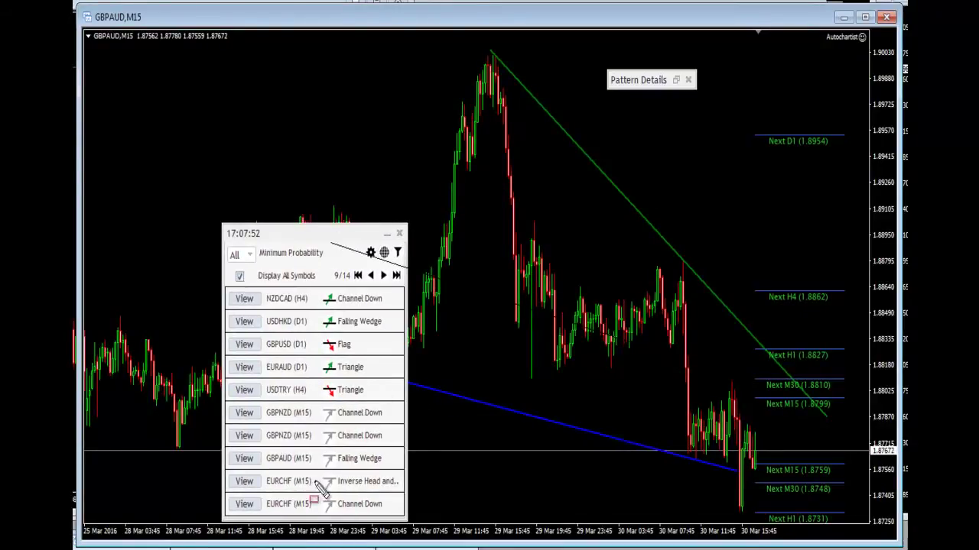
pyautogui.moveTo(220, 449)
pyautogui.mouseDown()
pyautogui.moveTo(334, 484)
pyautogui.moveTo(407, 471)
pyautogui.mouseUp()
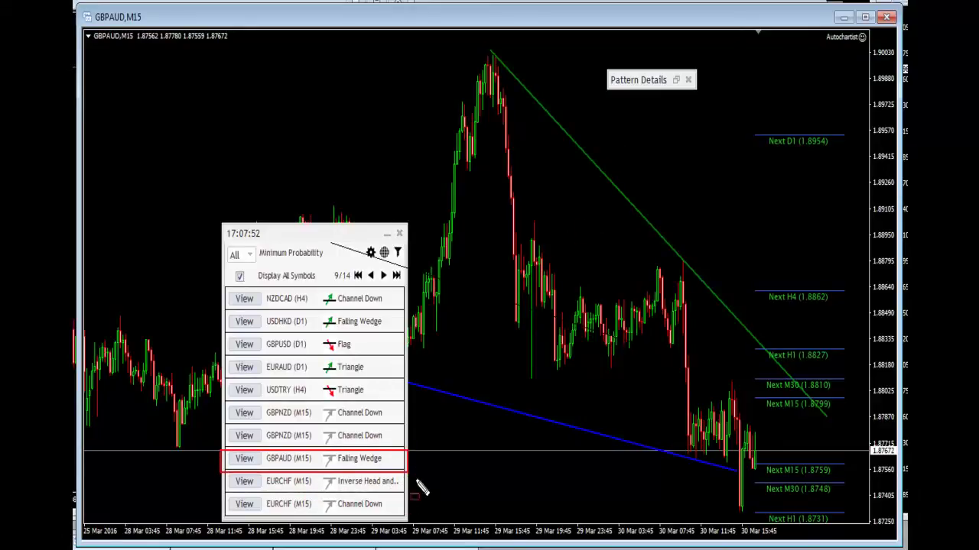
pyautogui.press('Escape')
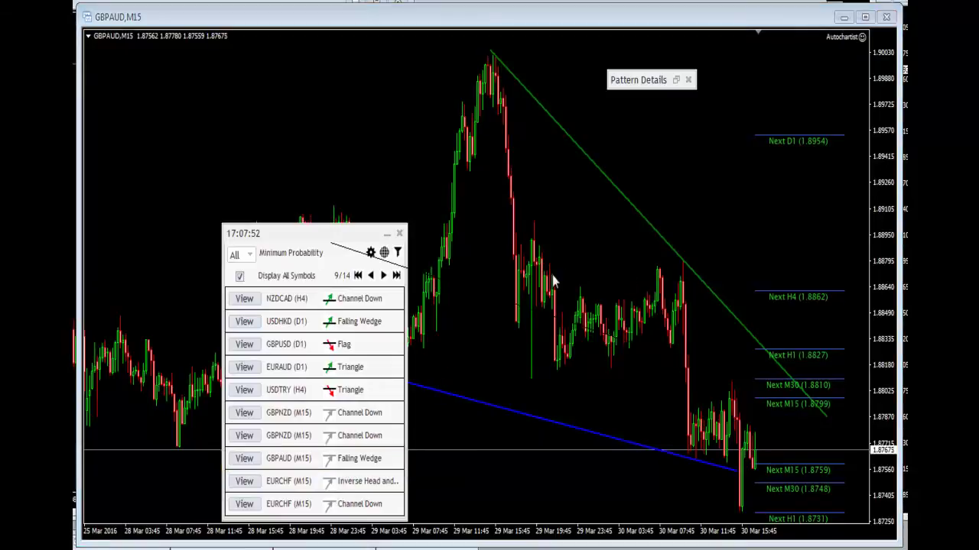
pyautogui.click(386, 234)
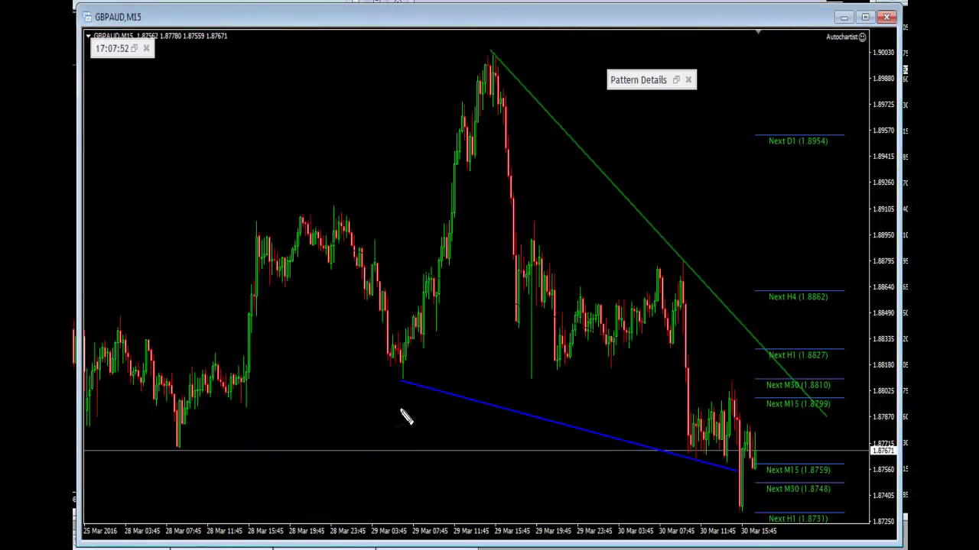
# Trace the price swings between the two wedge lines with a freehand curve, and clear the annotations.
pyautogui.moveTo(403, 380)
pyautogui.mouseDown()
pyautogui.moveTo(463, 109)
pyautogui.moveTo(555, 423)
pyautogui.moveTo(686, 263)
pyautogui.moveTo(715, 436)
pyautogui.moveTo(767, 430)
pyautogui.mouseUp()
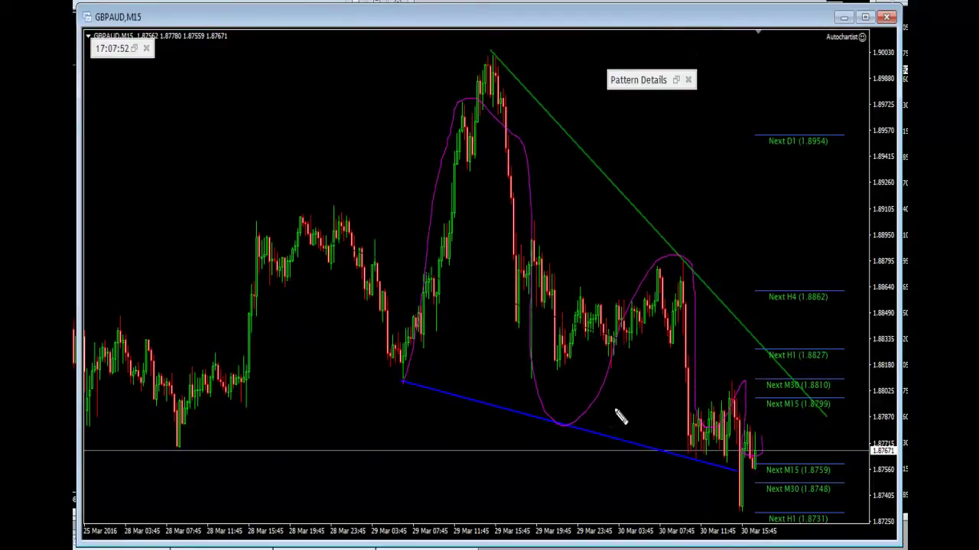
pyautogui.moveTo(710, 458)
pyautogui.mouseDown()
pyautogui.moveTo(742, 406)
pyautogui.moveTo(714, 403)
pyautogui.moveTo(777, 424)
pyautogui.mouseUp()
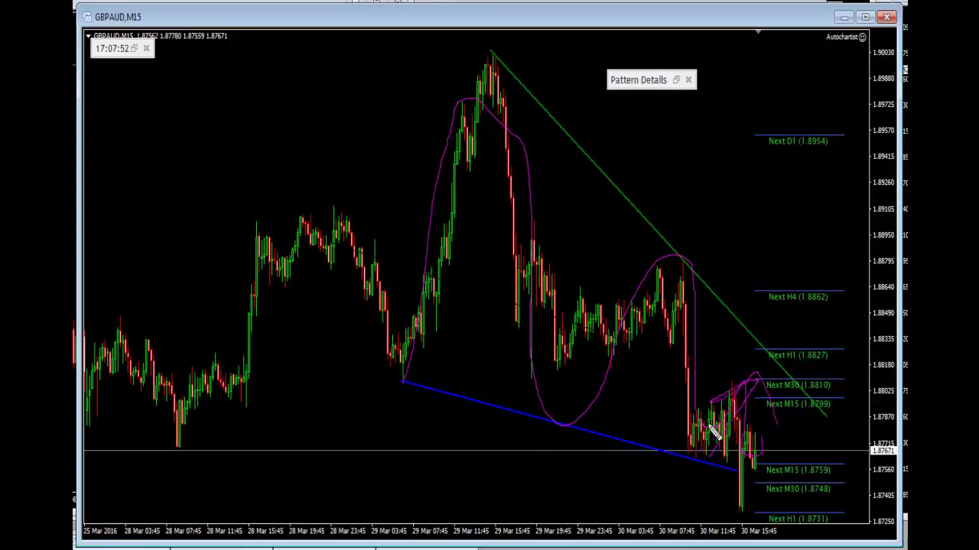
pyautogui.moveTo(445, 362); pyautogui.dragTo(428, 370)
pyautogui.press('Escape')
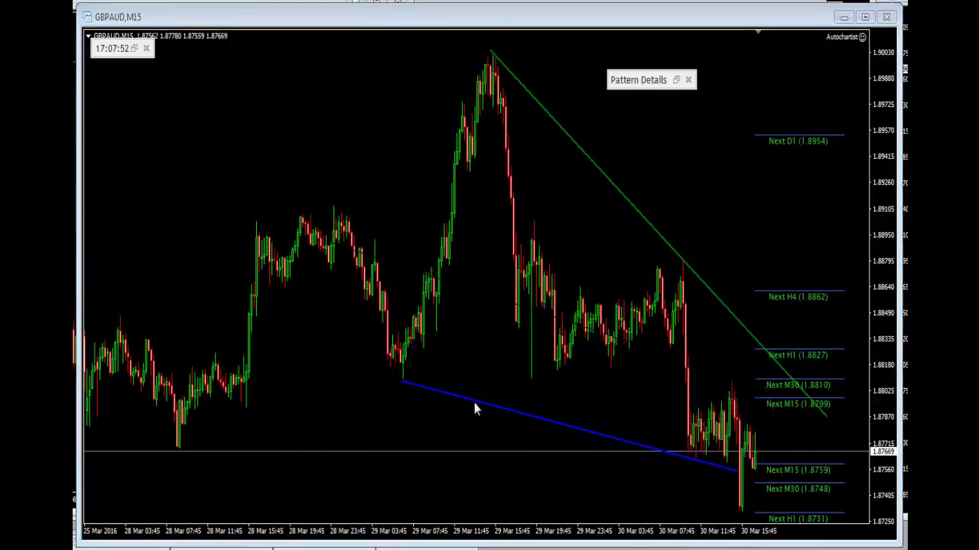
# Mark the swing lows along the lower wedge line with flat red boxes, sketch a downward arrow at the latest lows, and clear the marks.
pyautogui.moveTo(375, 380); pyautogui.dragTo(454, 380)
pyautogui.moveTo(504, 380); pyautogui.dragTo(543, 380)
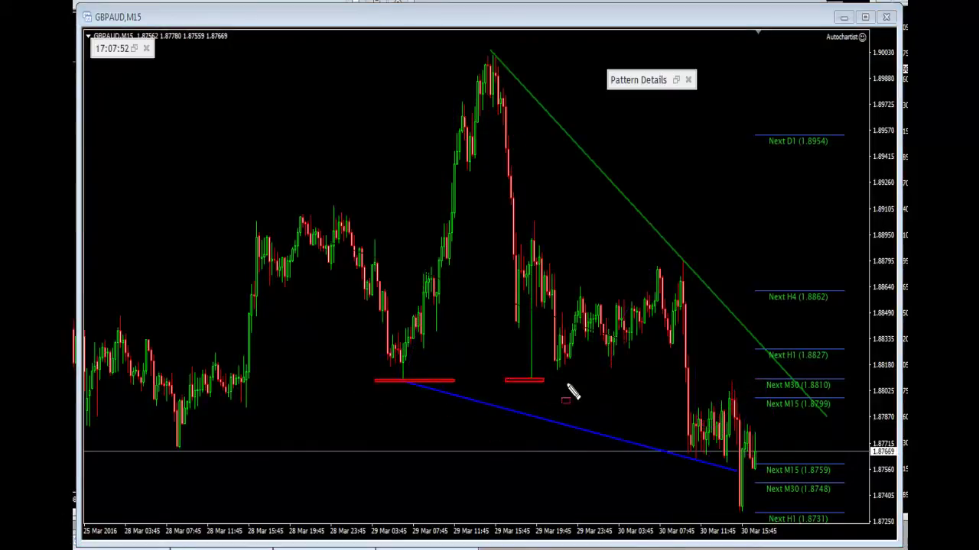
pyautogui.moveTo(676, 462); pyautogui.dragTo(683, 462)
pyautogui.moveTo(717, 459)
pyautogui.mouseDown()
pyautogui.moveTo(694, 464)
pyautogui.moveTo(721, 463)
pyautogui.moveTo(723, 506)
pyautogui.moveTo(732, 506)
pyautogui.mouseUp()
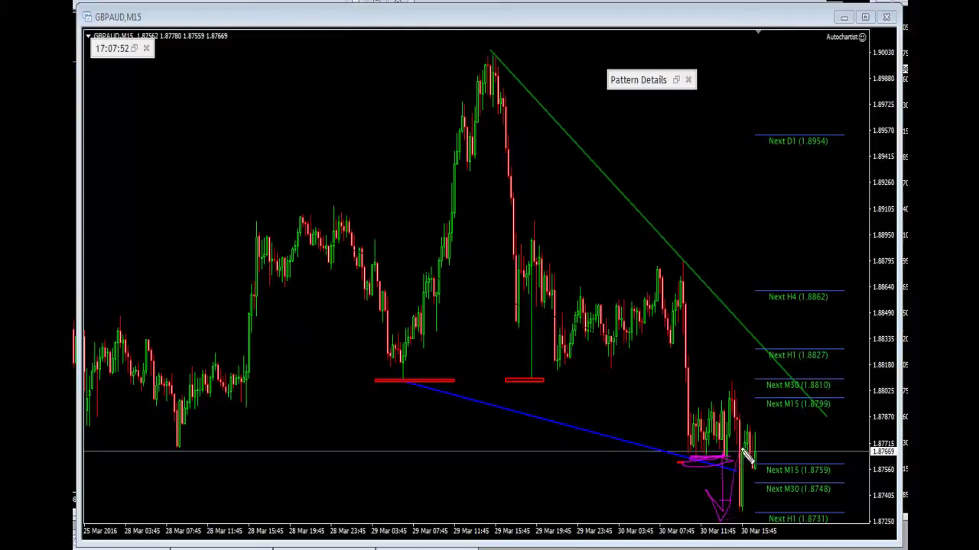
pyautogui.press('Escape')
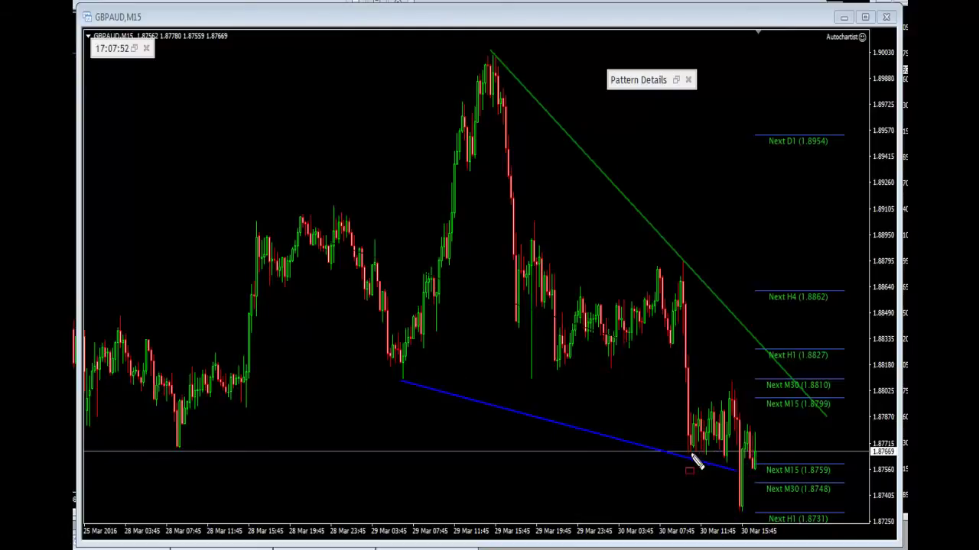
# Mark the recent lows near the end of the lower wedge line with a narrow red rectangle, and clear the annotation.
pyautogui.moveTo(679, 457)
pyautogui.mouseDown()
pyautogui.moveTo(759, 457)
pyautogui.moveTo(781, 388)
pyautogui.mouseUp()
pyautogui.press('Escape')
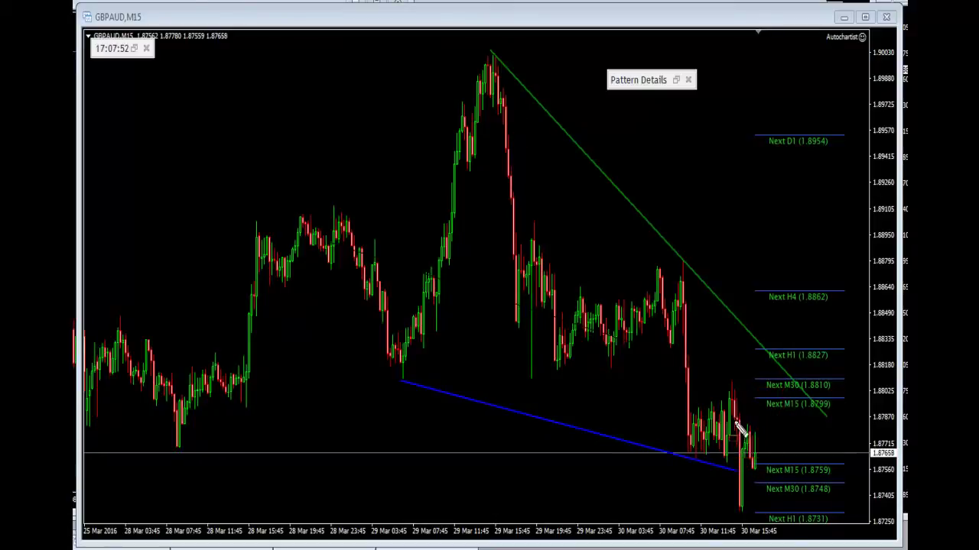
pyautogui.moveTo(679, 453); pyautogui.dragTo(804, 455)
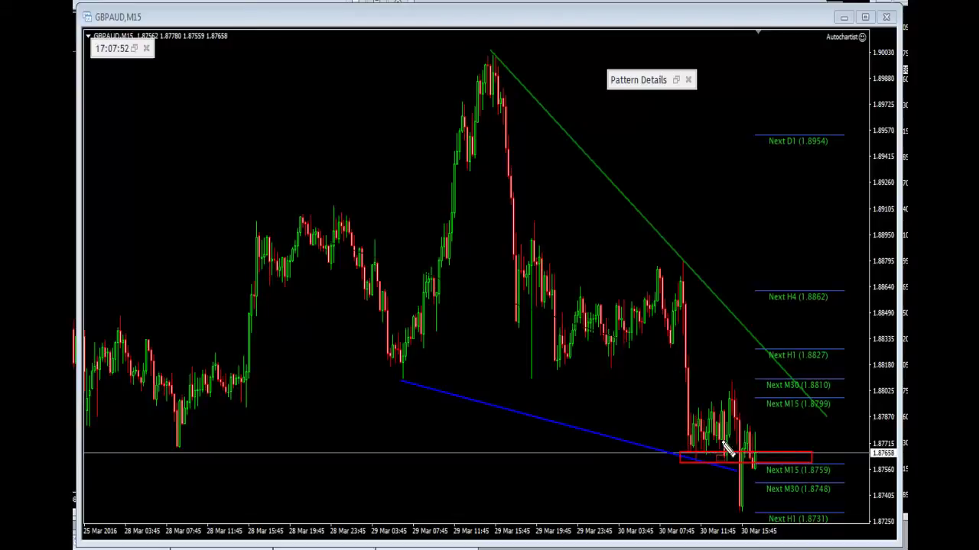
pyautogui.press('Escape')
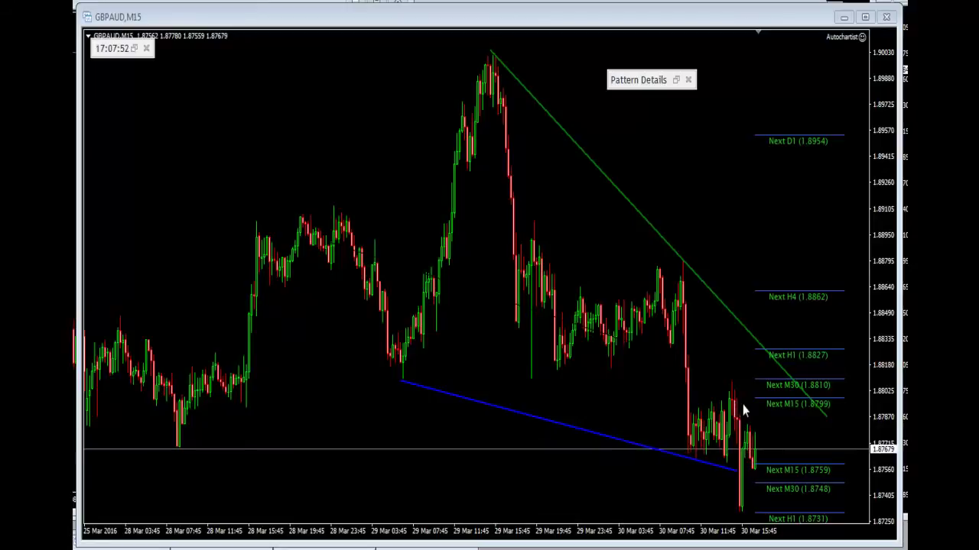
# Box the two touch points of the green upper line and of the blue lower line in red, and clear the boxes.
pyautogui.moveTo(481, 52); pyautogui.dragTo(496, 61)
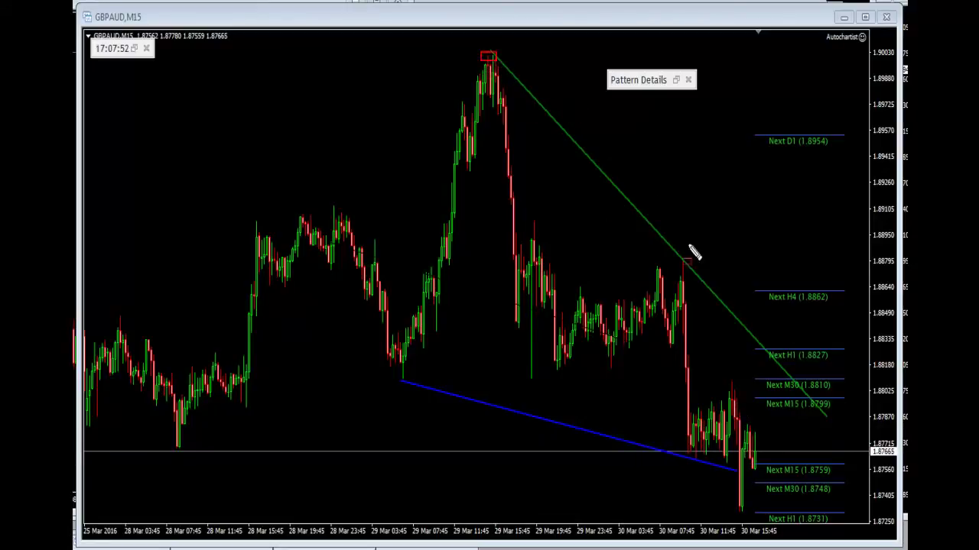
pyautogui.moveTo(669, 250); pyautogui.dragTo(722, 285)
pyautogui.moveTo(397, 366); pyautogui.dragTo(435, 385)
pyautogui.moveTo(681, 453); pyautogui.dragTo(723, 483)
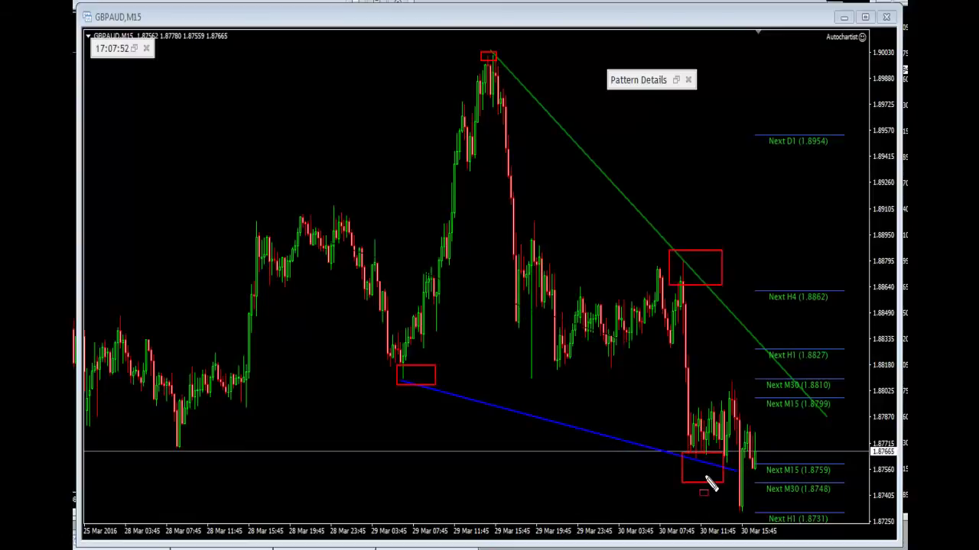
pyautogui.press('Escape')
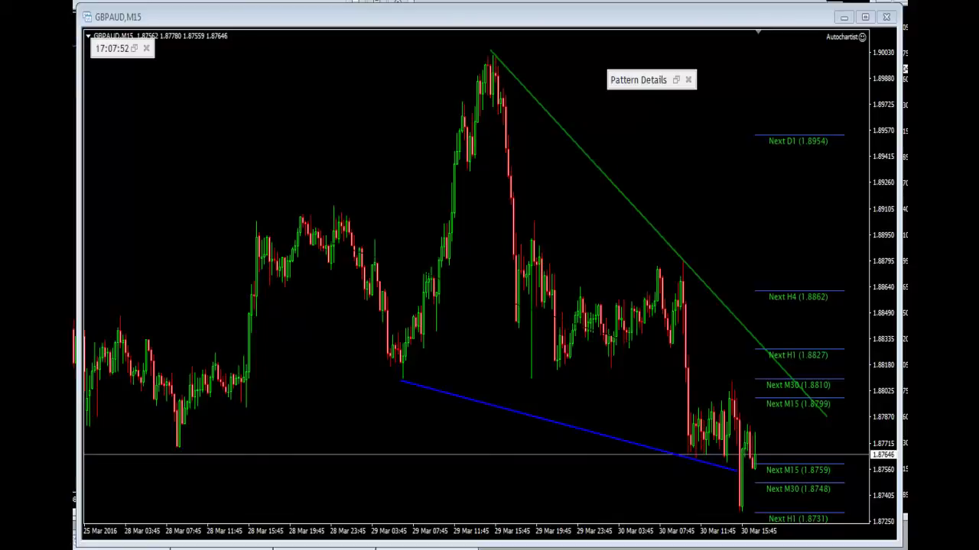
# Sketch a freehand breakout path above the green line toward Next H4 (1.8862), circle the latest candles, and clear the drawing.
pyautogui.moveTo(781, 435); pyautogui.dragTo(843, 334)
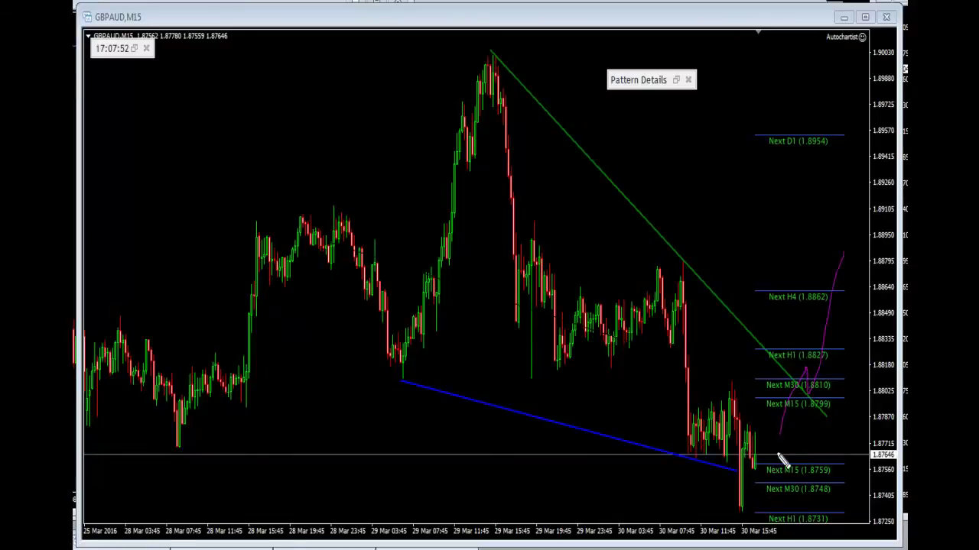
pyautogui.moveTo(736, 433)
pyautogui.mouseDown()
pyautogui.moveTo(787, 466)
pyautogui.moveTo(734, 483)
pyautogui.moveTo(761, 464)
pyautogui.moveTo(793, 398)
pyautogui.moveTo(792, 417)
pyautogui.moveTo(787, 405)
pyautogui.moveTo(831, 371)
pyautogui.moveTo(847, 283)
pyautogui.mouseUp()
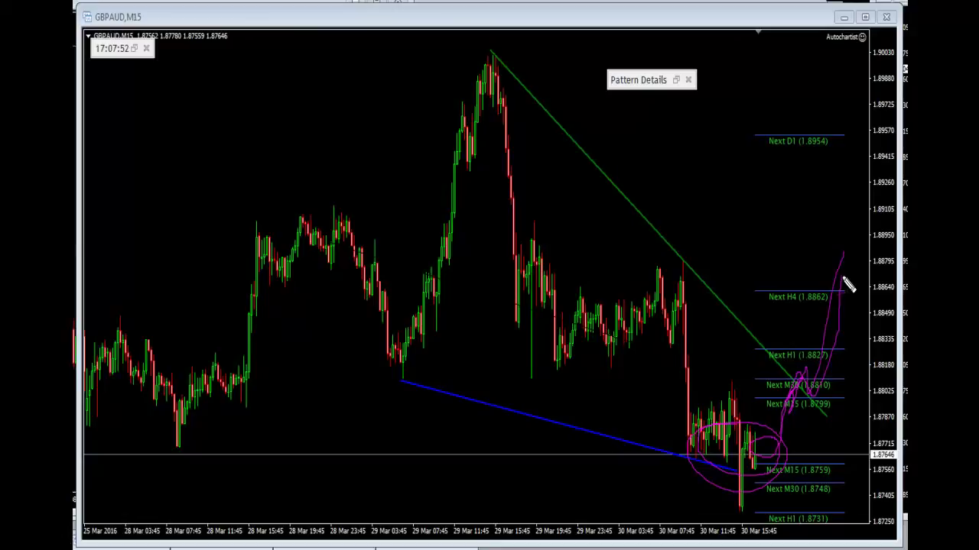
pyautogui.press('Escape')
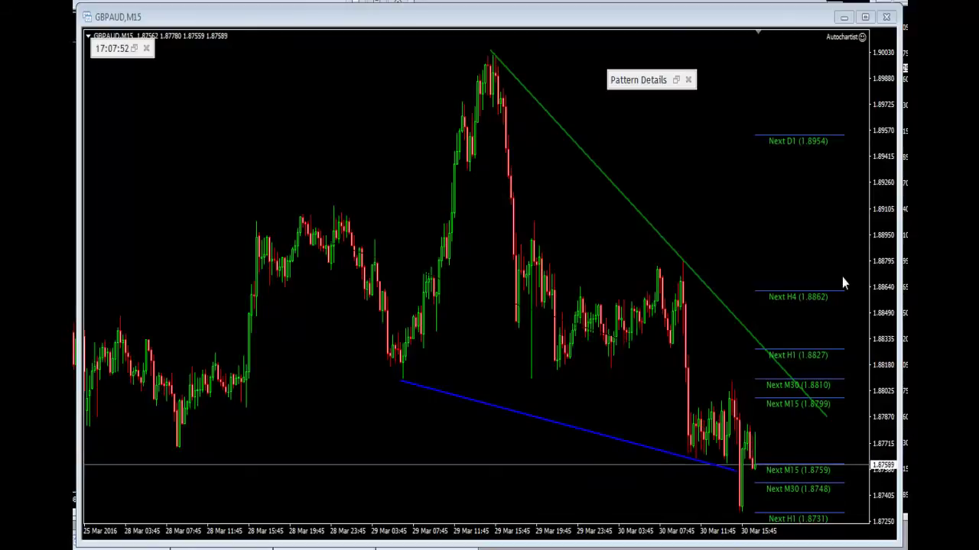
# Circle the matching swing lows and the steep drop through their level with cyan ellipses, and clear them.
pyautogui.hotkey('ctrl', '2')
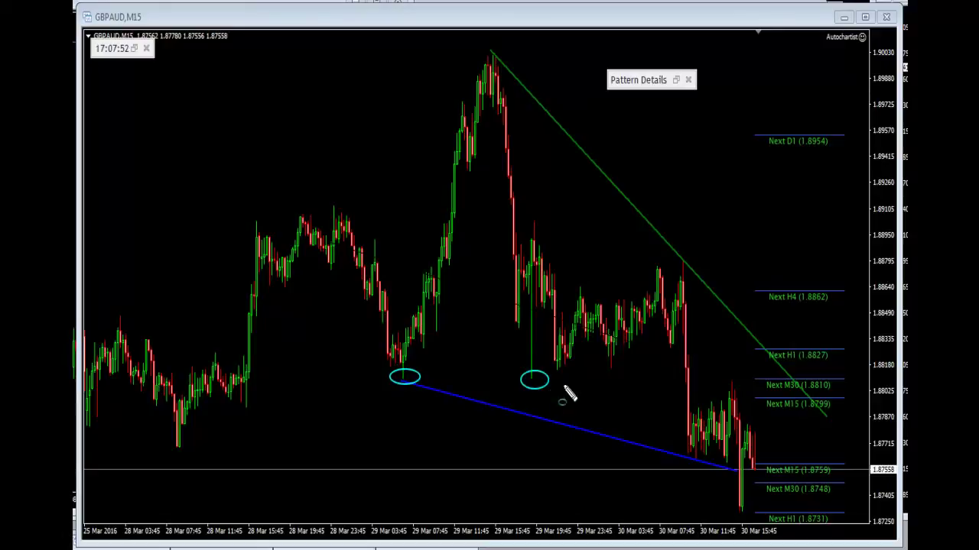
pyautogui.moveTo(600, 366)
pyautogui.mouseDown()
pyautogui.moveTo(618, 377)
pyautogui.moveTo(704, 380)
pyautogui.mouseUp()
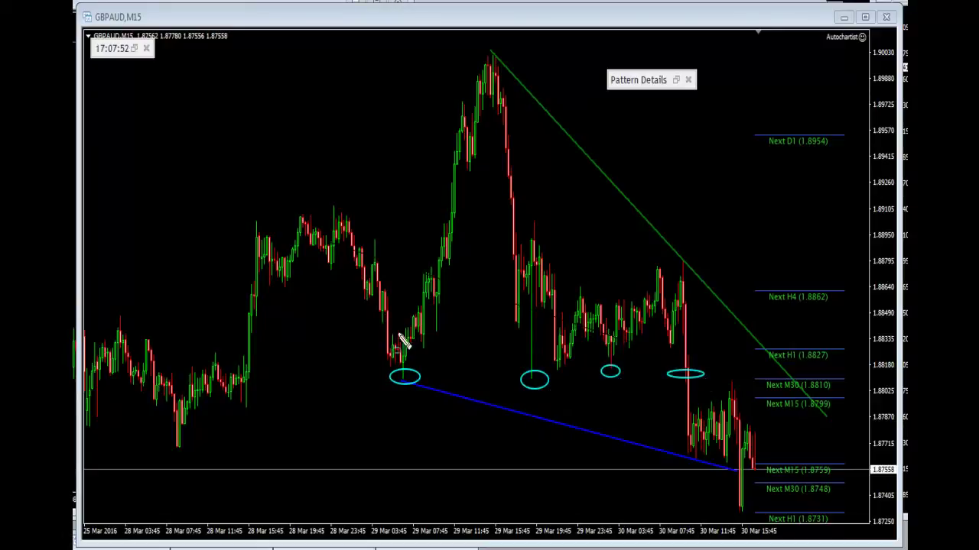
pyautogui.moveTo(681, 264); pyautogui.dragTo(686, 457)
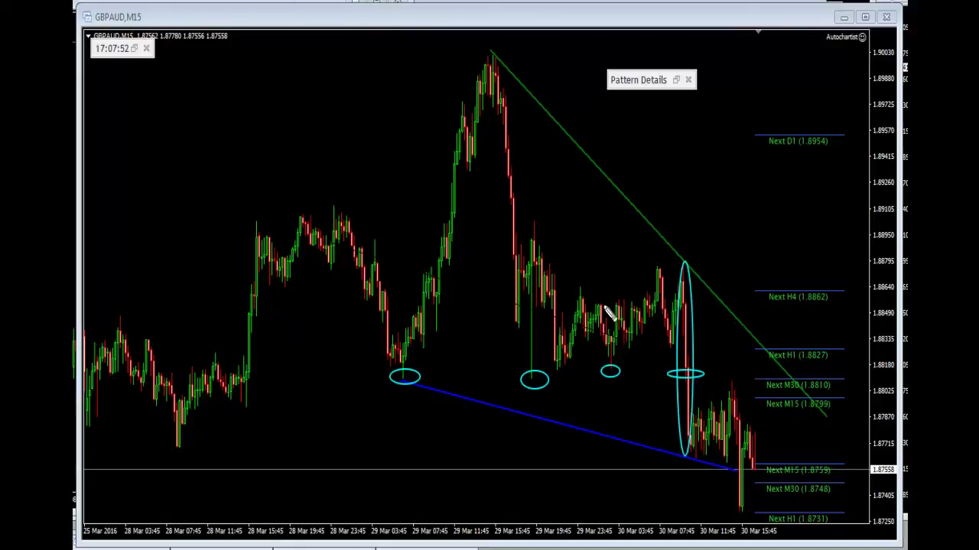
pyautogui.moveTo(692, 353)
pyautogui.mouseDown()
pyautogui.moveTo(680, 373)
pyautogui.moveTo(681, 353)
pyautogui.mouseUp()
pyautogui.press('Escape')
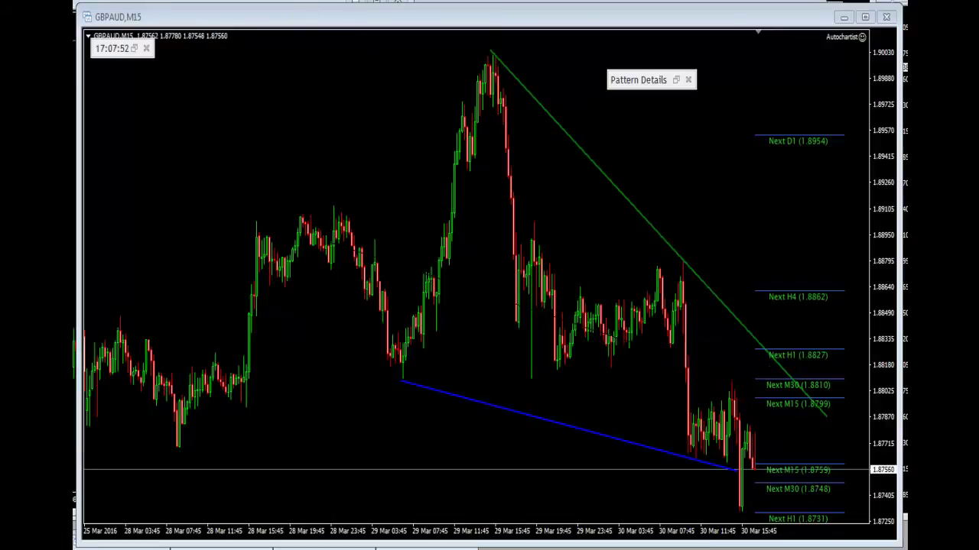
# Outline the zone at Next M30 (1.8810) with a long red rectangle and point arrows at each price touch of it.
pyautogui.moveTo(391, 374)
pyautogui.mouseDown()
pyautogui.moveTo(579, 393)
pyautogui.moveTo(839, 392)
pyautogui.mouseUp()
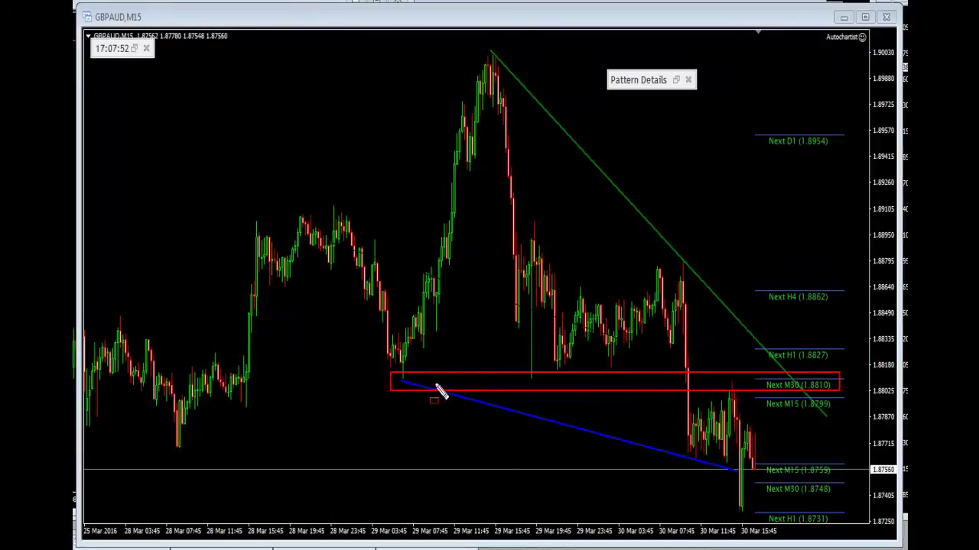
pyautogui.moveTo(406, 470); pyautogui.dragTo(398, 383)
pyautogui.moveTo(526, 476); pyautogui.dragTo(529, 375)
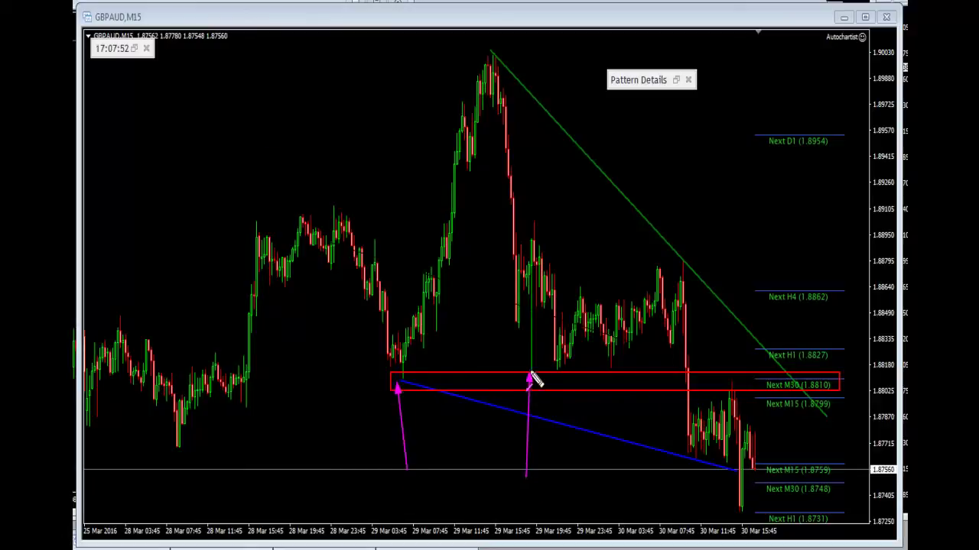
pyautogui.moveTo(589, 485); pyautogui.dragTo(625, 380)
pyautogui.moveTo(609, 523); pyautogui.dragTo(675, 390)
pyautogui.moveTo(727, 332)
pyautogui.mouseDown()
pyautogui.moveTo(724, 357)
pyautogui.moveTo(698, 373)
pyautogui.moveTo(734, 374)
pyautogui.mouseUp()
pyautogui.moveTo(753, 492); pyautogui.dragTo(762, 478)
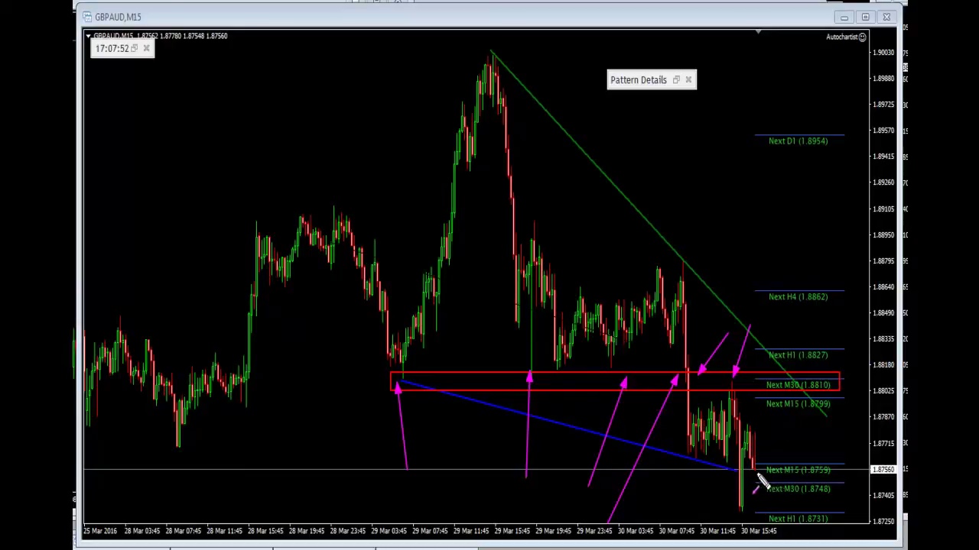
# Draw arrows projecting the current price up to the red zone and back, mark its touches again, and clear the annotations.
pyautogui.moveTo(755, 470)
pyautogui.mouseDown()
pyautogui.moveTo(781, 419)
pyautogui.moveTo(781, 390)
pyautogui.moveTo(502, 59)
pyautogui.moveTo(702, 305)
pyautogui.moveTo(804, 400)
pyautogui.moveTo(782, 378)
pyautogui.moveTo(795, 413)
pyautogui.moveTo(783, 391)
pyautogui.moveTo(796, 393)
pyautogui.moveTo(529, 382)
pyautogui.moveTo(774, 403)
pyautogui.moveTo(470, 386)
pyautogui.moveTo(408, 399)
pyautogui.moveTo(536, 383)
pyautogui.moveTo(722, 413)
pyautogui.moveTo(797, 386)
pyautogui.moveTo(786, 383)
pyautogui.mouseUp()
pyautogui.moveTo(762, 474); pyautogui.dragTo(797, 411)
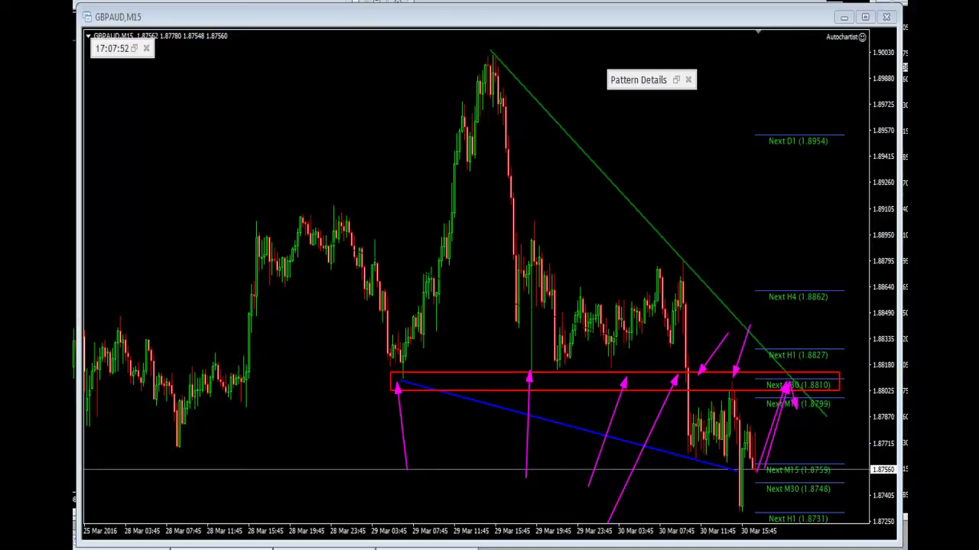
pyautogui.moveTo(399, 376)
pyautogui.mouseDown()
pyautogui.moveTo(416, 370)
pyautogui.moveTo(459, 383)
pyautogui.mouseUp()
pyautogui.moveTo(546, 386)
pyautogui.mouseDown()
pyautogui.moveTo(559, 381)
pyautogui.moveTo(539, 376)
pyautogui.mouseUp()
pyautogui.moveTo(582, 381)
pyautogui.mouseDown()
pyautogui.moveTo(611, 391)
pyautogui.moveTo(596, 375)
pyautogui.mouseUp()
pyautogui.moveTo(743, 388)
pyautogui.mouseDown()
pyautogui.moveTo(748, 380)
pyautogui.moveTo(747, 393)
pyautogui.moveTo(804, 393)
pyautogui.mouseUp()
pyautogui.press('Escape')
# Box the two highs where price touches the green upper wedge line in red.
pyautogui.moveTo(644, 266); pyautogui.dragTo(652, 260)
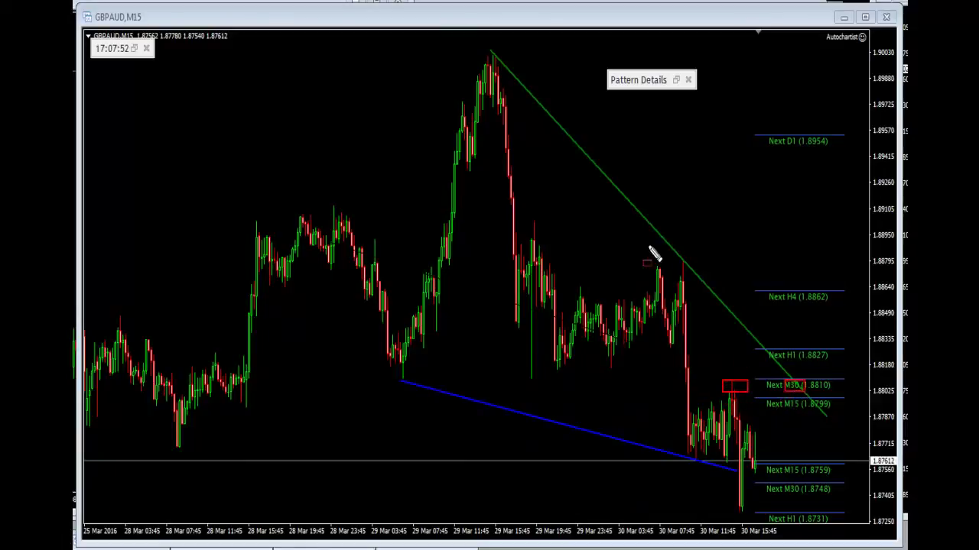
pyautogui.moveTo(481, 44); pyautogui.dragTo(541, 87)
pyautogui.moveTo(684, 259); pyautogui.dragTo(708, 286)
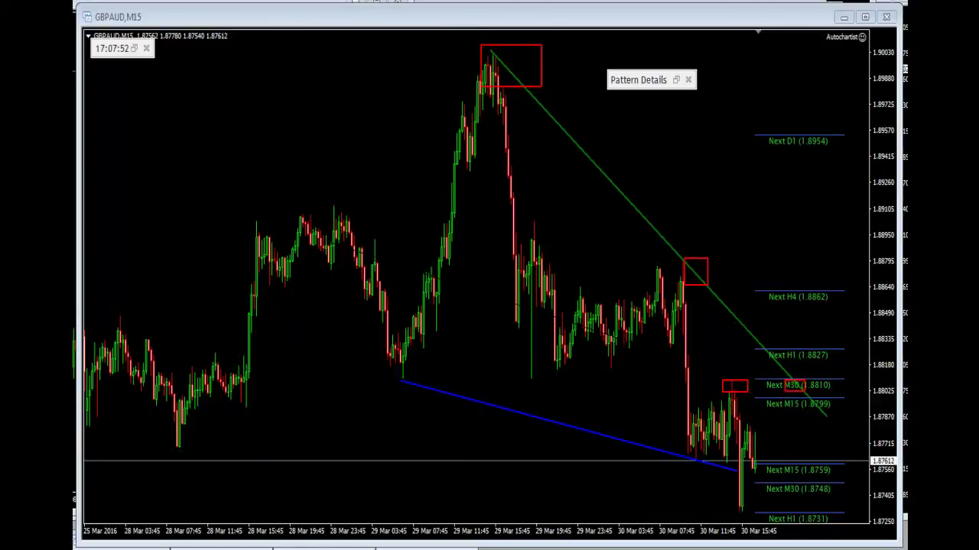
# Sketch a freehand rise to the green line and underline the earlier touches along the 1.8810 level.
pyautogui.moveTo(766, 439); pyautogui.dragTo(802, 371)
pyautogui.moveTo(412, 386)
pyautogui.mouseDown()
pyautogui.moveTo(397, 384)
pyautogui.moveTo(423, 368)
pyautogui.mouseUp()
pyautogui.moveTo(531, 375)
pyautogui.mouseDown()
pyautogui.moveTo(559, 406)
pyautogui.moveTo(568, 384)
pyautogui.mouseUp()
pyautogui.moveTo(597, 373)
pyautogui.mouseDown()
pyautogui.moveTo(614, 395)
pyautogui.moveTo(730, 394)
pyautogui.moveTo(798, 407)
pyautogui.mouseUp()
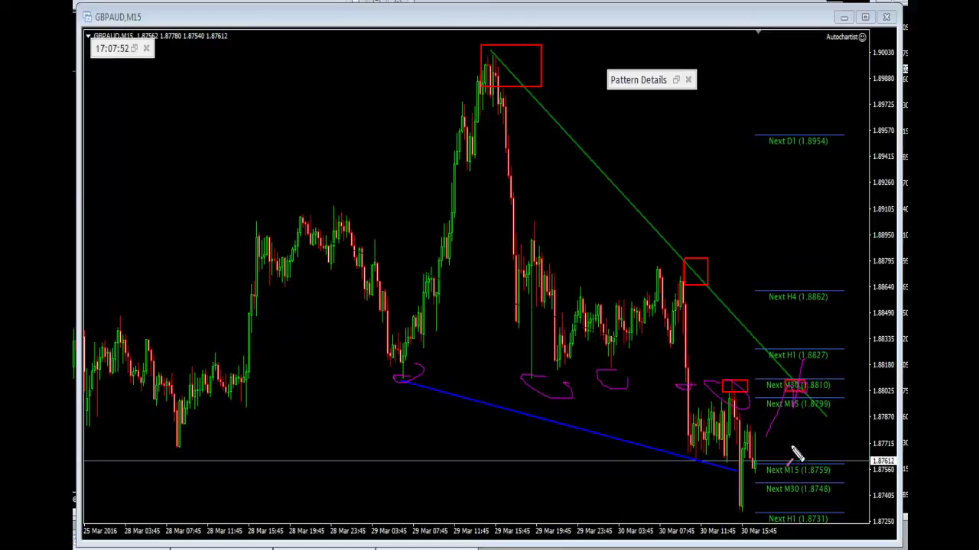
# Draw arrows for a breakout and retest rising to Next H4 (1.8862), add a horizontal arrow at that level, and clear all annotations.
pyautogui.moveTo(763, 445)
pyautogui.mouseDown()
pyautogui.moveTo(797, 397)
pyautogui.moveTo(787, 391)
pyautogui.moveTo(800, 421)
pyautogui.moveTo(807, 364)
pyautogui.moveTo(550, 175)
pyautogui.moveTo(458, 271)
pyautogui.moveTo(815, 365)
pyautogui.moveTo(807, 365)
pyautogui.moveTo(817, 403)
pyautogui.moveTo(830, 290)
pyautogui.mouseUp()
pyautogui.moveTo(552, 288); pyautogui.dragTo(841, 288)
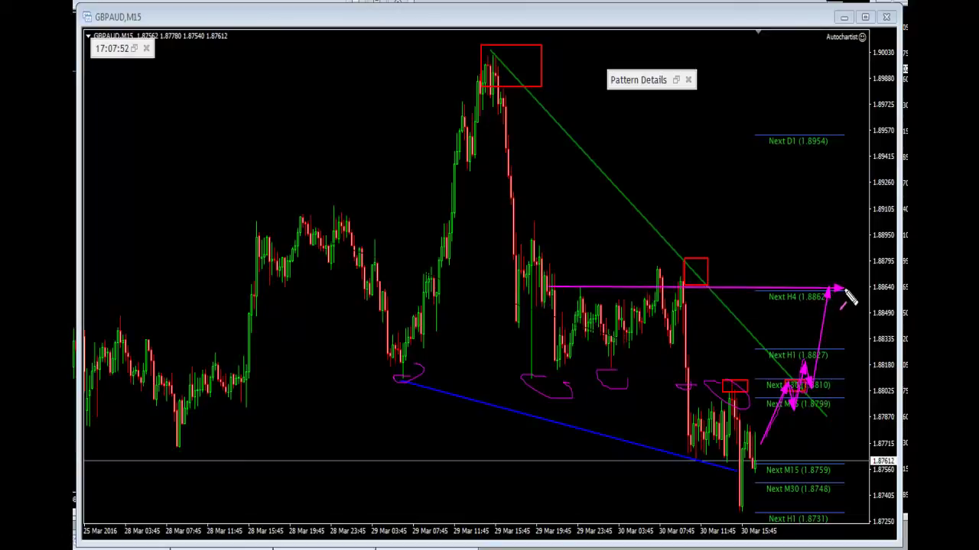
pyautogui.press('Escape')
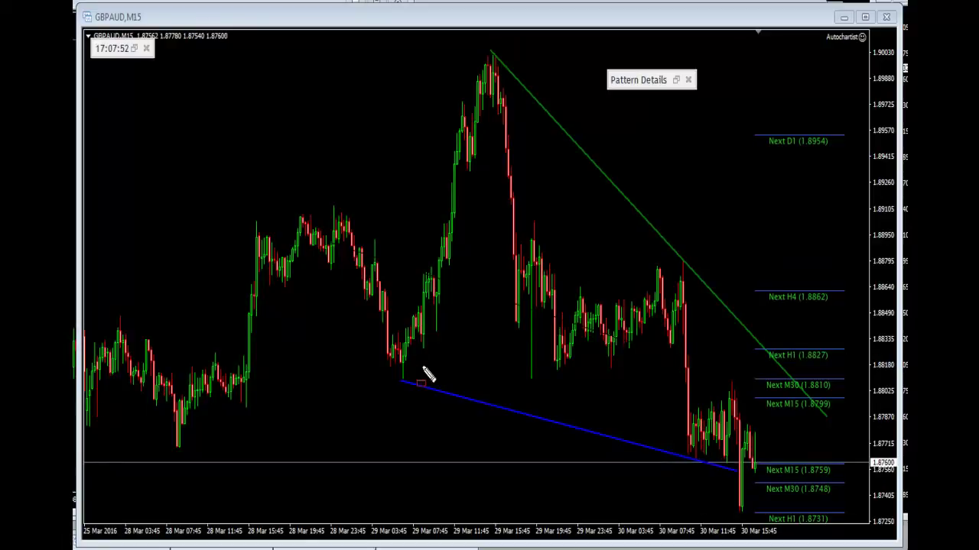
# Draw a filled blue rectangle on the chart over the zone at Next M30 (1.8810), from the first wedge low past the latest candles.
pyautogui.moveTo(384, 368)
pyautogui.mouseDown()
pyautogui.moveTo(782, 401)
pyautogui.moveTo(858, 387)
pyautogui.mouseUp()
pyautogui.press('Escape')
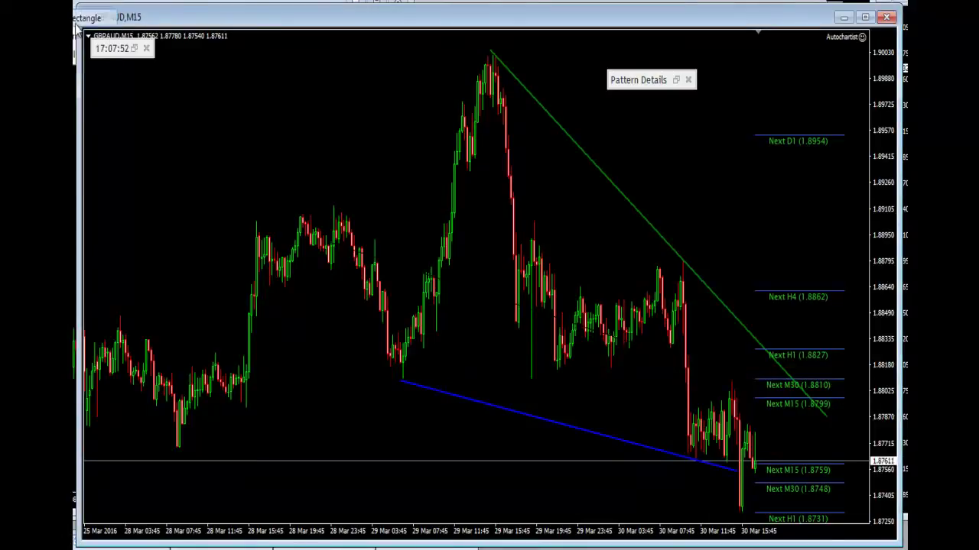
pyautogui.moveTo(393, 374); pyautogui.dragTo(863, 391)
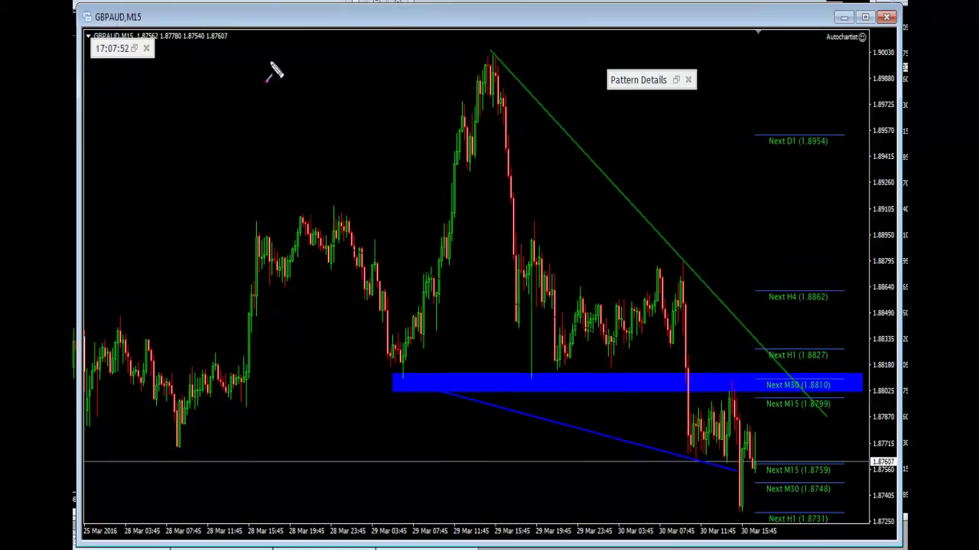
# Point magenta arrows at the five places where price touches or crosses the blue zone.
pyautogui.moveTo(406, 468); pyautogui.dragTo(407, 387)
pyautogui.moveTo(521, 475); pyautogui.dragTo(522, 387)
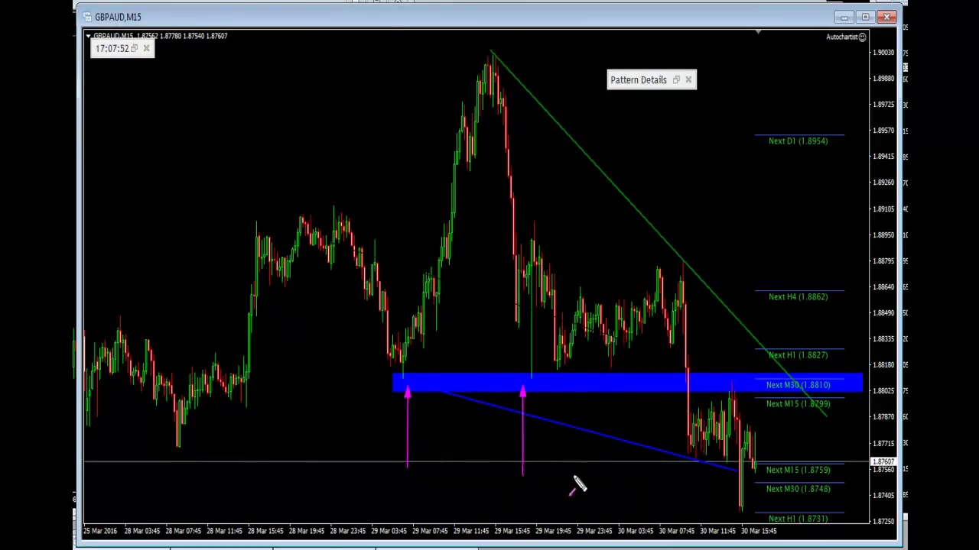
pyautogui.moveTo(572, 474); pyautogui.dragTo(609, 379)
pyautogui.moveTo(646, 469); pyautogui.dragTo(683, 380)
pyautogui.moveTo(771, 304); pyautogui.dragTo(734, 387)
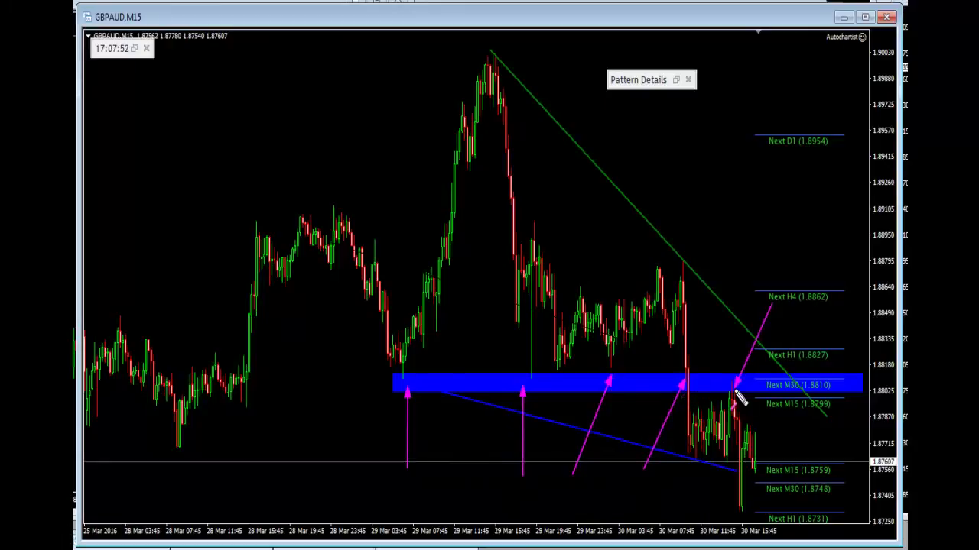
# Draw arrows projecting price through the blue zone, back for a retest and up to Next H4 (1.8862), and clear the arrows.
pyautogui.moveTo(757, 462); pyautogui.dragTo(784, 376)
pyautogui.moveTo(784, 375)
pyautogui.mouseDown()
pyautogui.moveTo(786, 406)
pyautogui.moveTo(822, 286)
pyautogui.mouseUp()
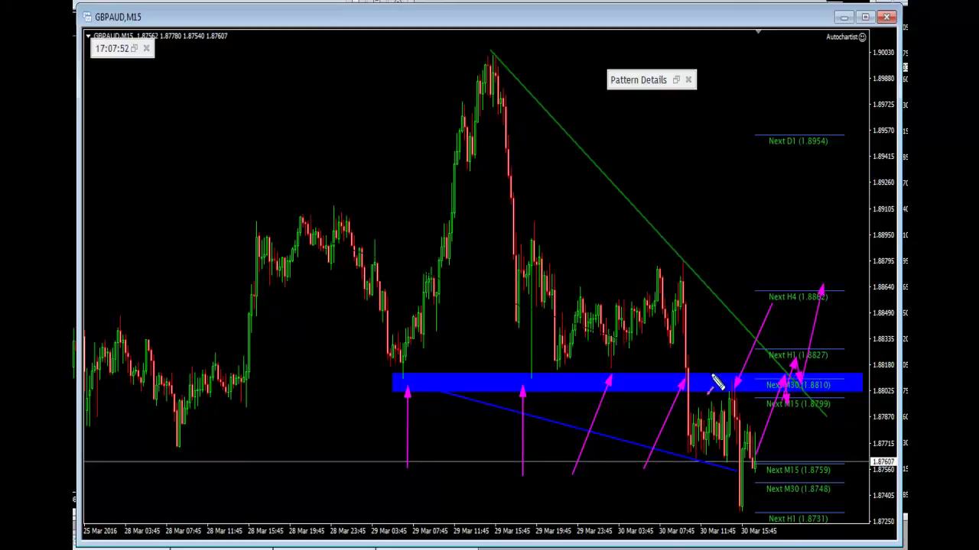
pyautogui.press('Escape')
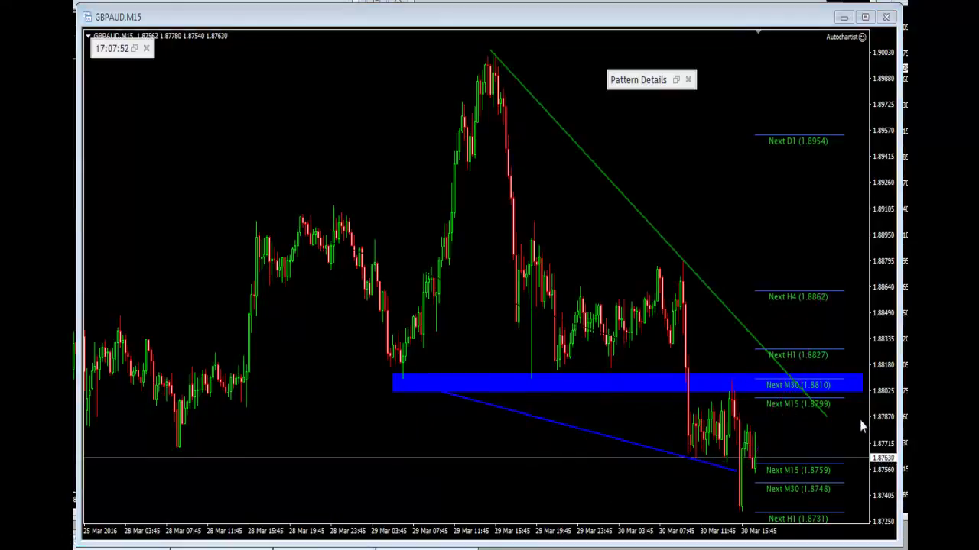